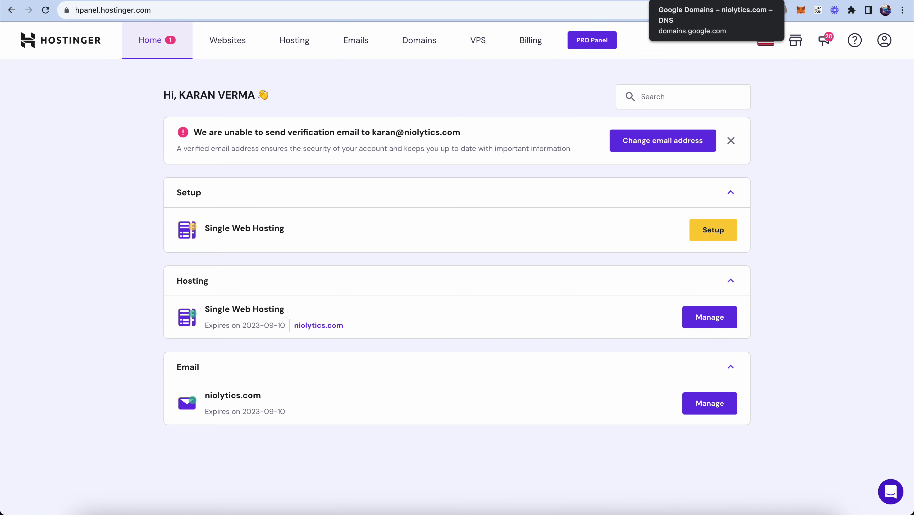
Switch to the browser tab showing the Google Domains DNS records for niolytics.com
{"action": "left_click", "coordinate": [685, 4]}
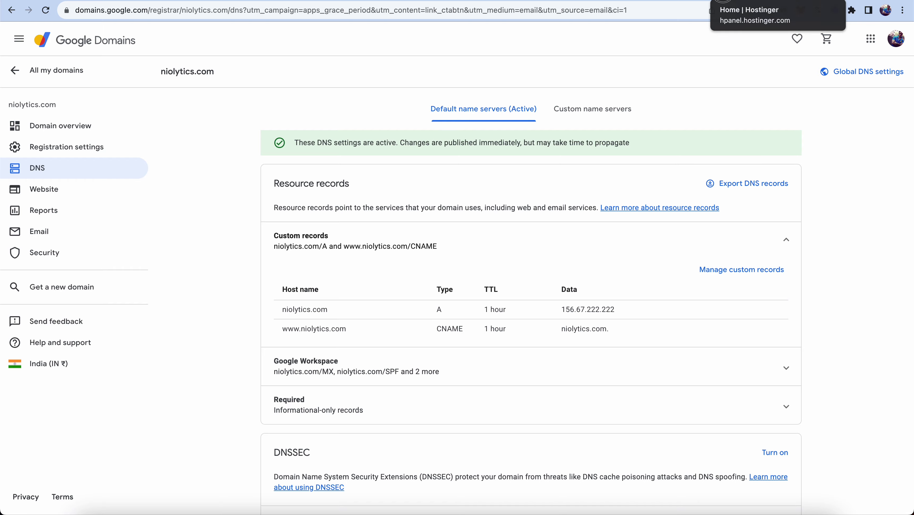
Return to the Hostinger hPanel home page tab
{"action": "left_click", "coordinate": [743, 5]}
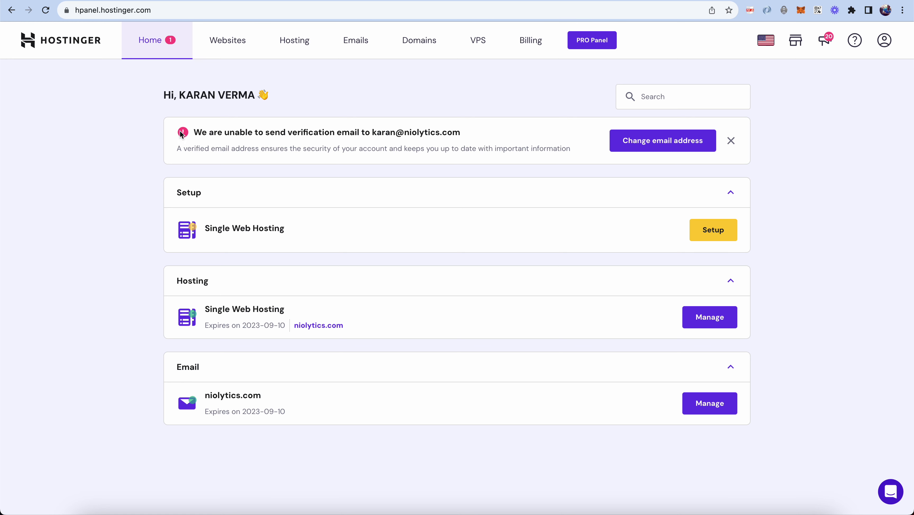
From Websites, open the niolytics.com hosting Plan details page
{"action": "left_click", "coordinate": [158, 11]}
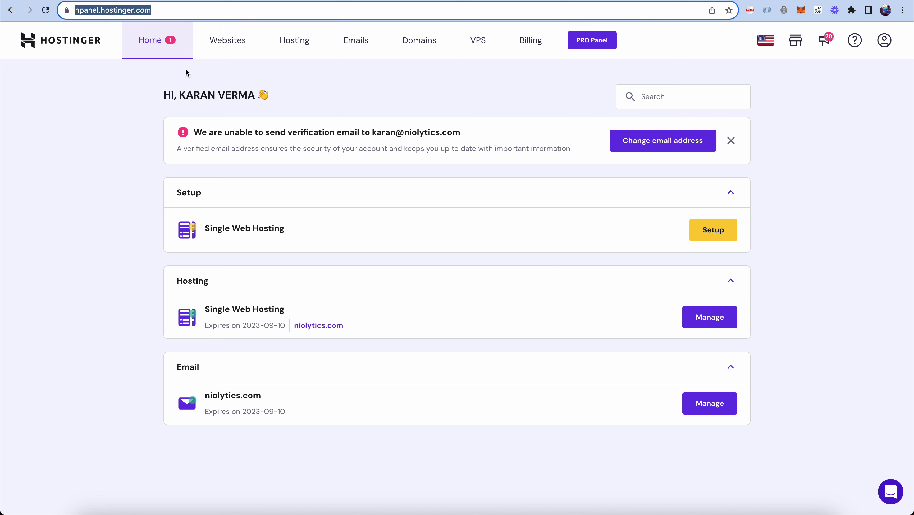
{"action": "left_click", "coordinate": [145, 50]}
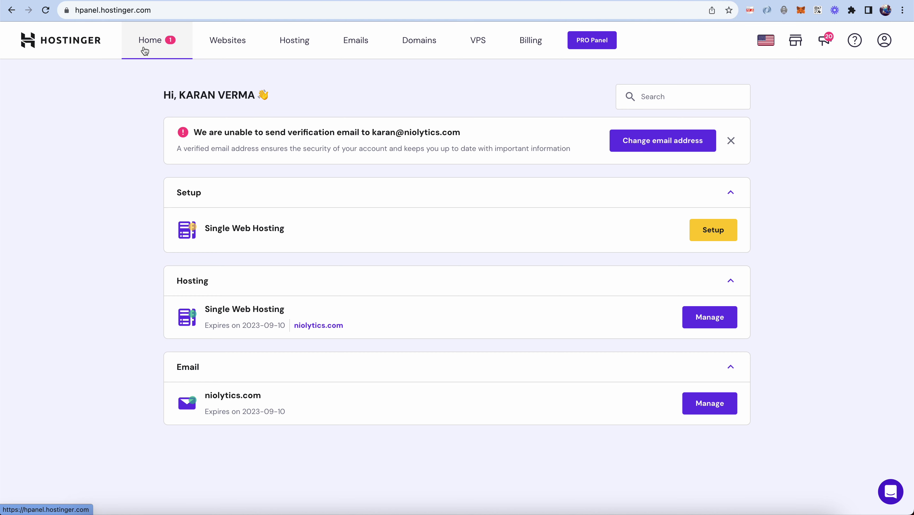
{"action": "left_click", "coordinate": [235, 44]}
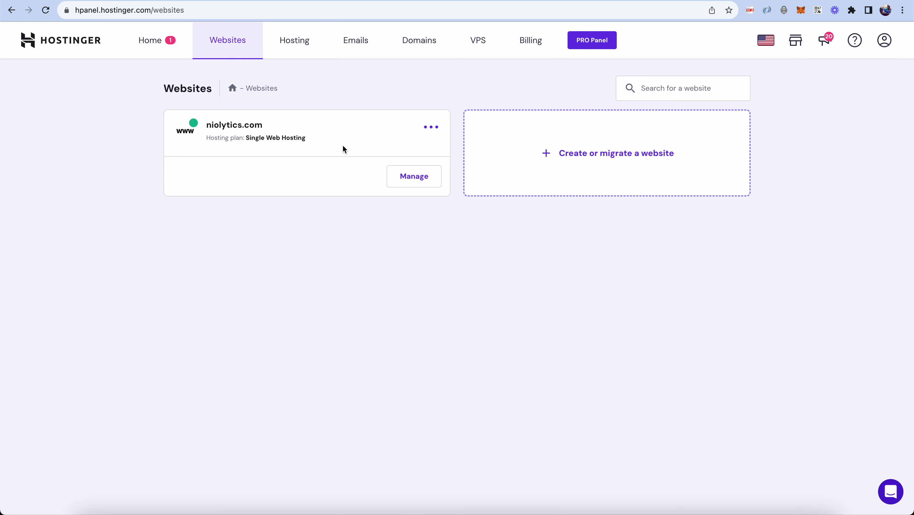
{"action": "left_click", "coordinate": [411, 178]}
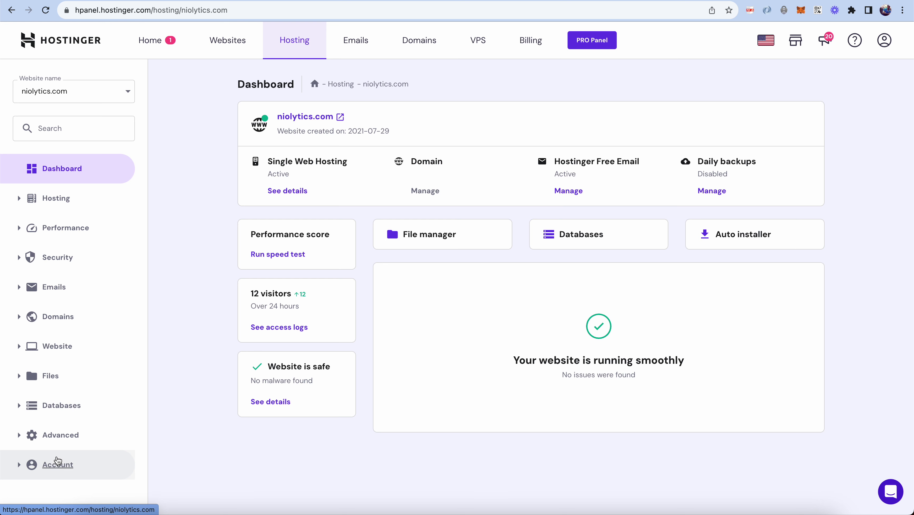
{"action": "left_click", "coordinate": [18, 198]}
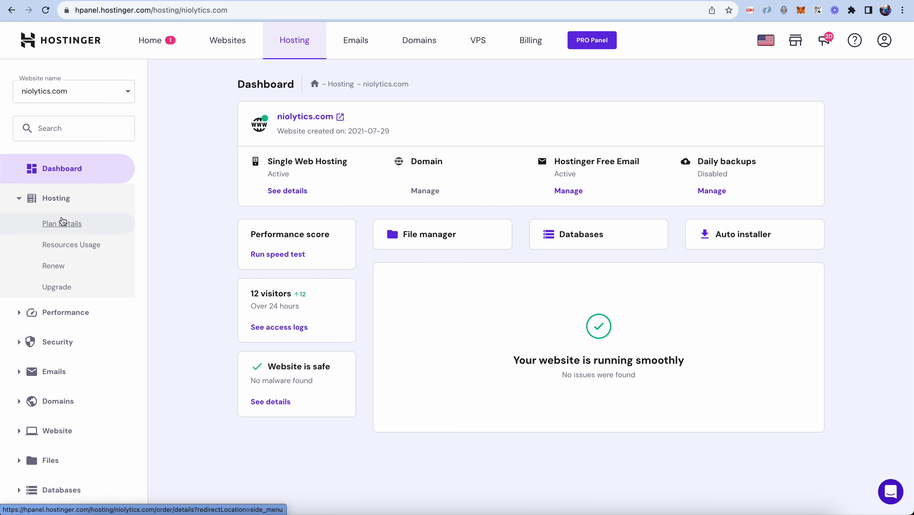
{"action": "left_click", "coordinate": [63, 229]}
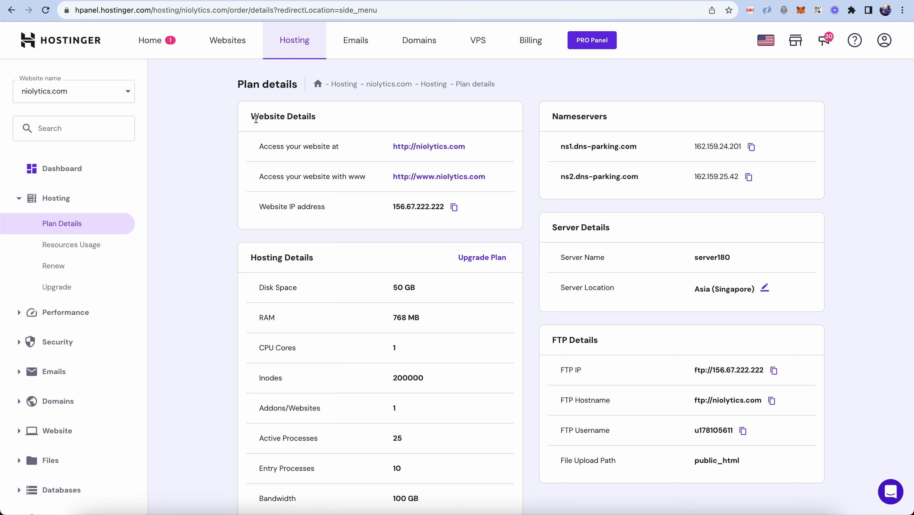
Copy the website IP address 156.67.222.222 from Plan details and return to Google Domains
{"action": "left_click_drag", "start_coordinate": [241, 119], "coordinate": [351, 115]}
{"action": "left_click", "coordinate": [566, 118]}
{"action": "double_click", "coordinate": [566, 118]}
{"action": "double_click", "coordinate": [300, 258]}
{"action": "left_click", "coordinate": [580, 228]}
{"action": "left_click_drag", "start_coordinate": [259, 205], "coordinate": [476, 211]}
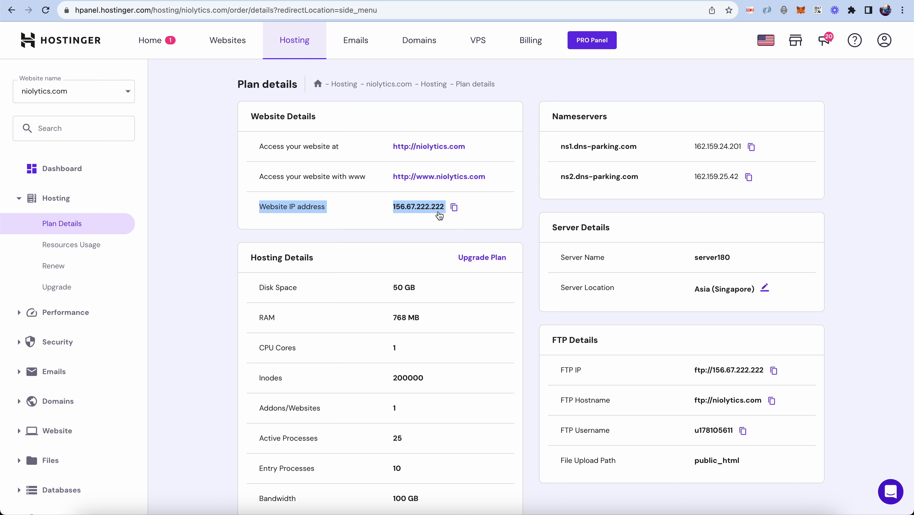
{"action": "left_click", "coordinate": [454, 207]}
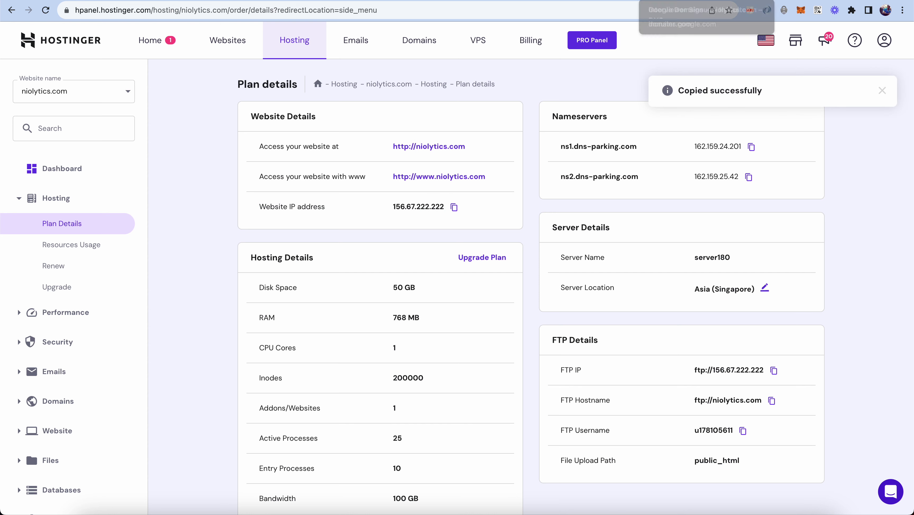
{"action": "key", "text": "ctrl+Tab"}
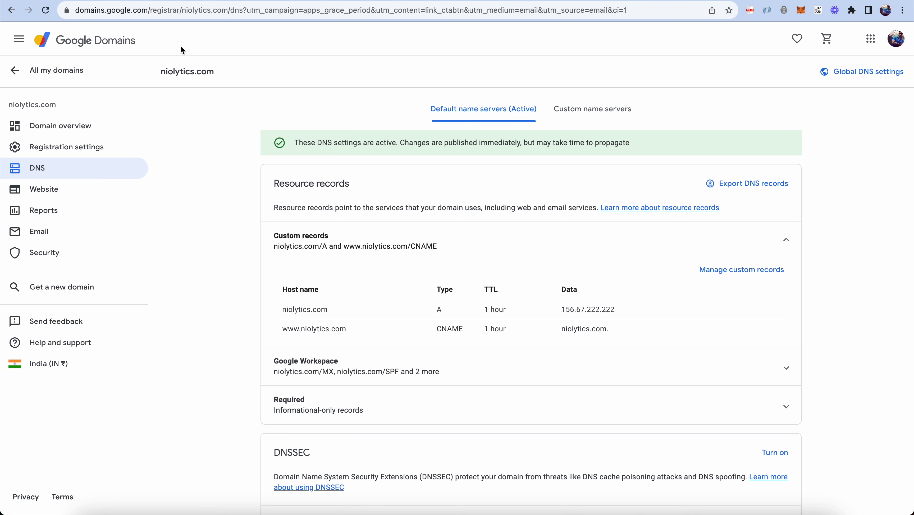
{"action": "left_click", "coordinate": [50, 126]}
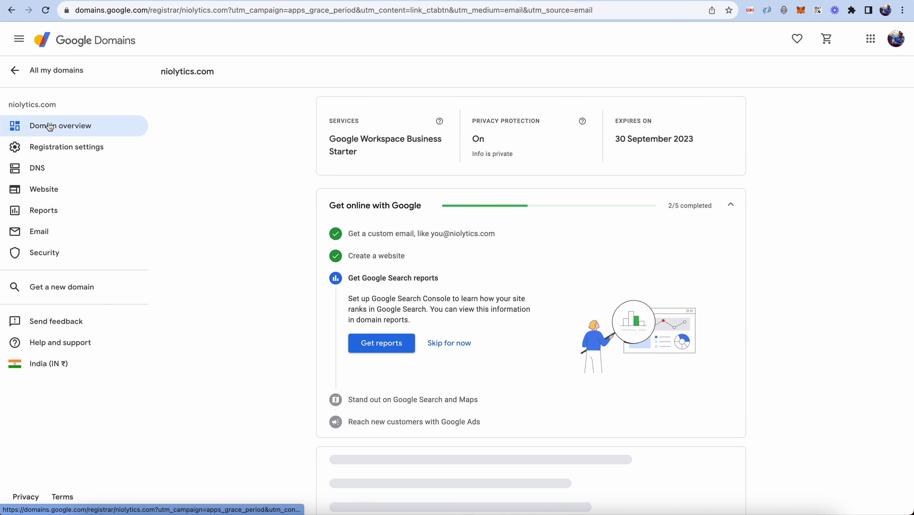
{"action": "left_click", "coordinate": [57, 151]}
{"action": "left_click", "coordinate": [37, 172]}
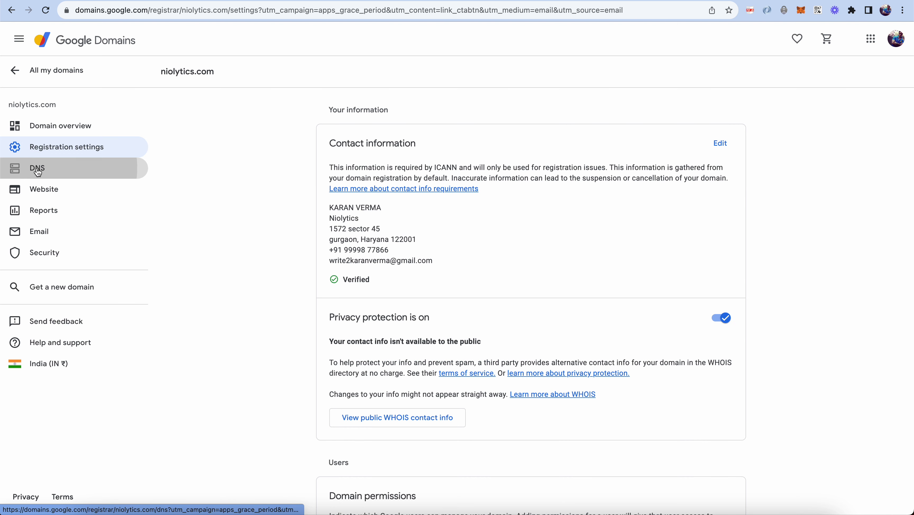
{"action": "left_click", "coordinate": [38, 189]}
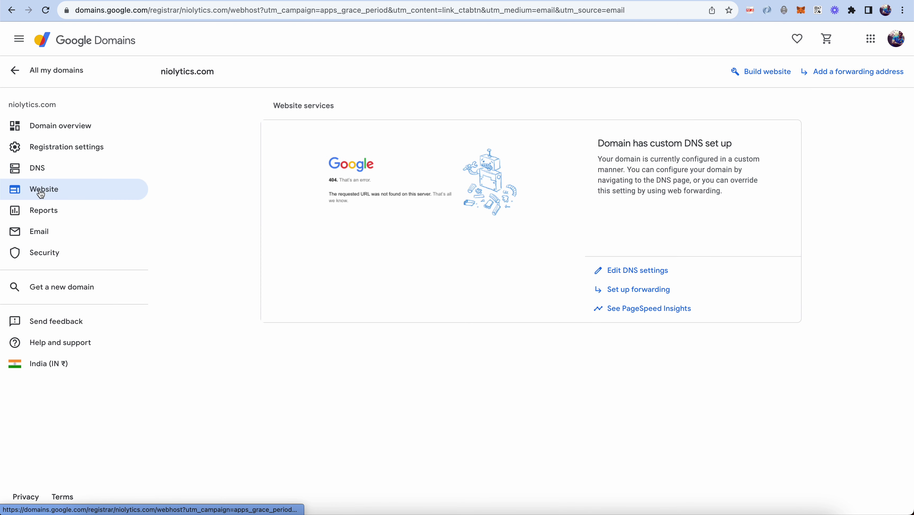
{"action": "left_click", "coordinate": [40, 169]}
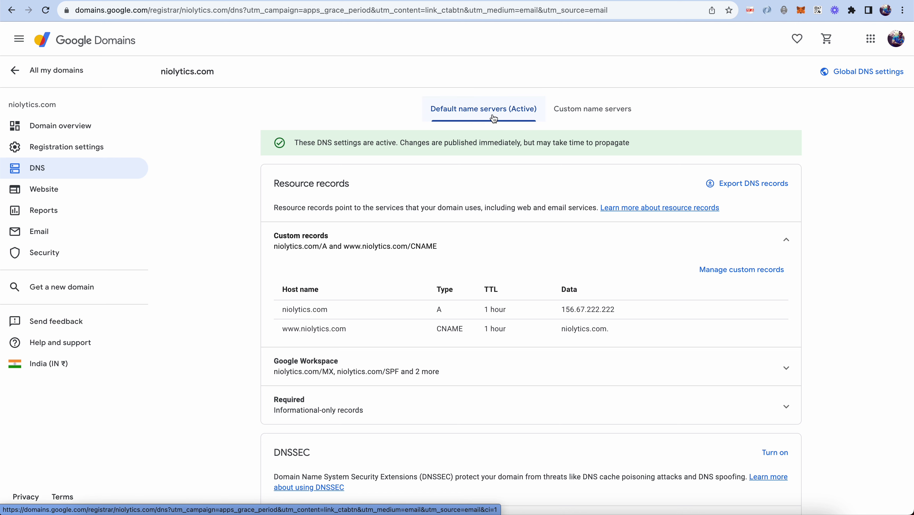
{"action": "left_click", "coordinate": [591, 114]}
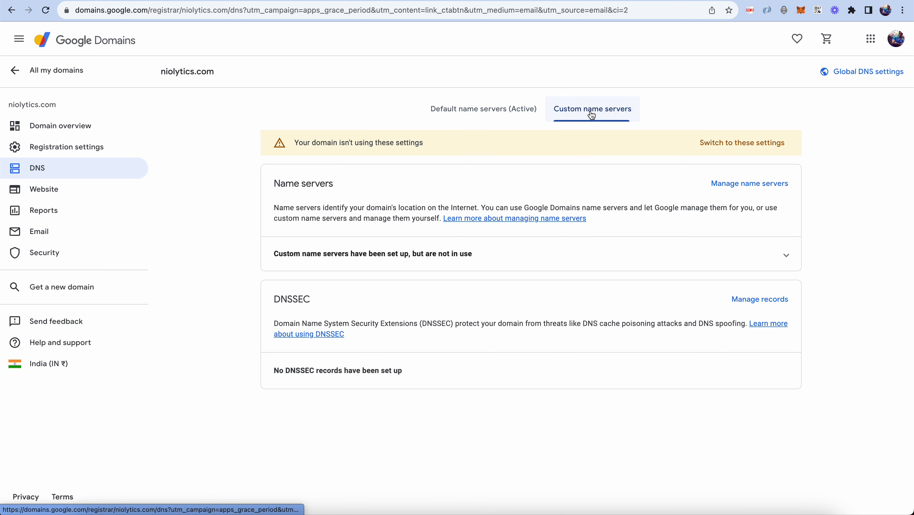
{"action": "left_click", "coordinate": [478, 119]}
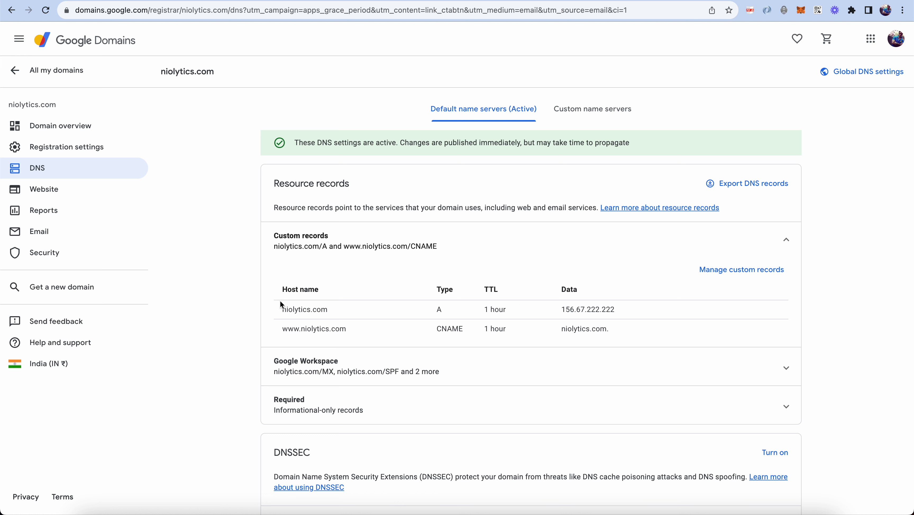
Edit the first custom record: type A, TTL 3600, data 156.67.222.222
{"action": "left_click", "coordinate": [731, 271]}
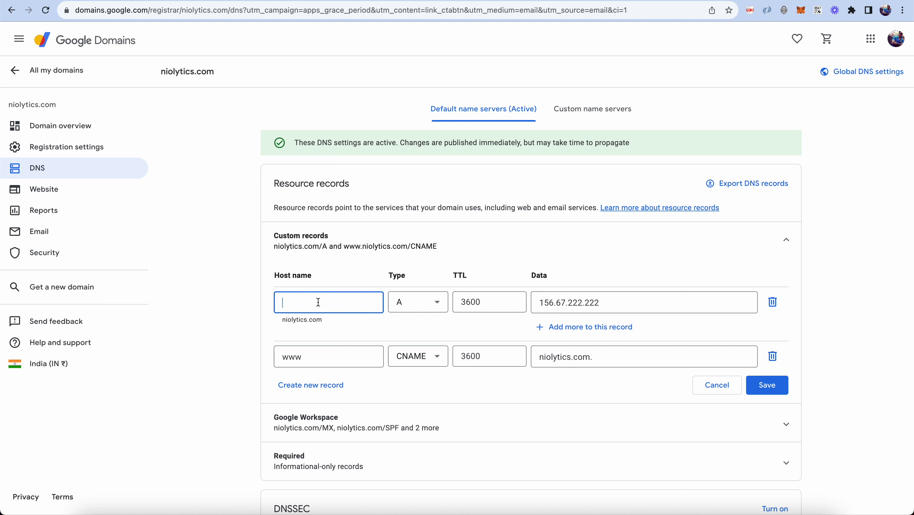
{"action": "left_click", "coordinate": [419, 302]}
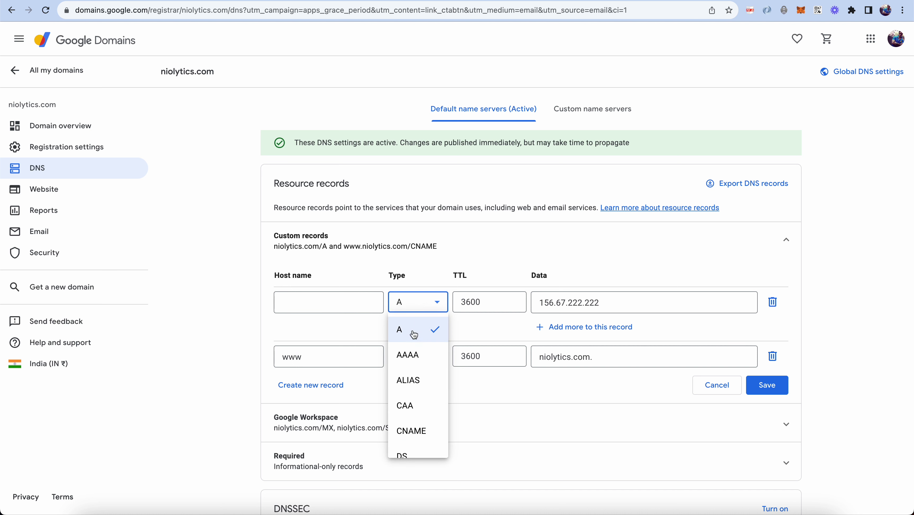
{"action": "left_click", "coordinate": [489, 303]}
{"action": "left_click_drag", "start_coordinate": [487, 304], "coordinate": [459, 306]}
{"action": "left_click", "coordinate": [586, 304]}
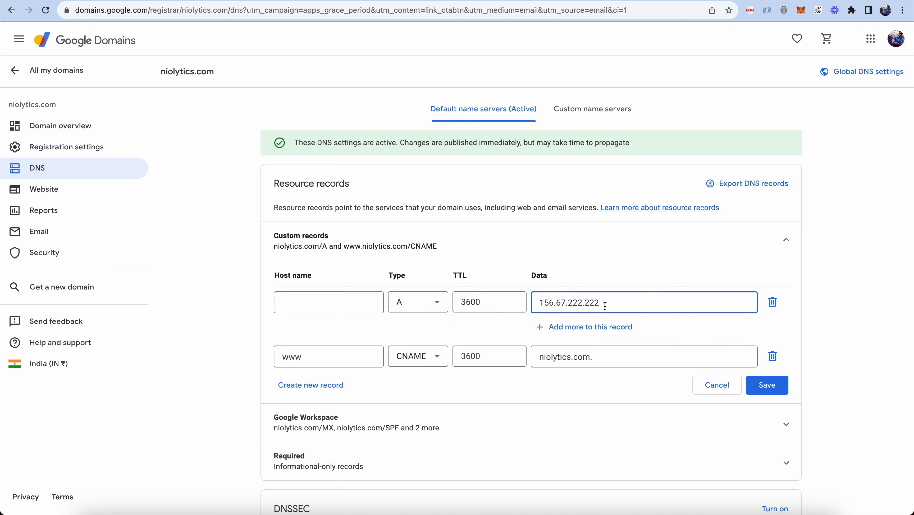
{"action": "left_click_drag", "start_coordinate": [602, 306], "coordinate": [516, 306]}
{"action": "key", "text": "super+x"}
{"action": "key", "text": "super+v"}
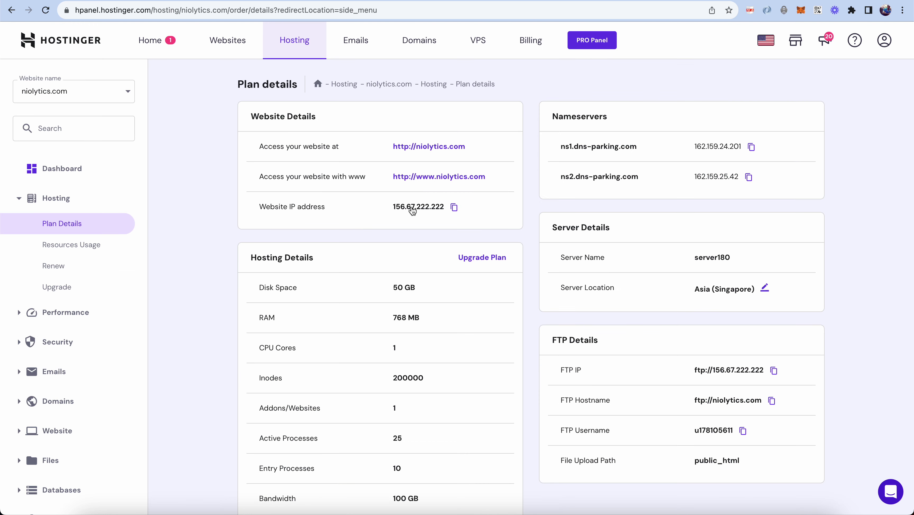
Copy the website IP address 156.67.222.222 again and go back to Google Domains
{"action": "left_click_drag", "start_coordinate": [398, 207], "coordinate": [443, 206]}
{"action": "left_click", "coordinate": [453, 207]}
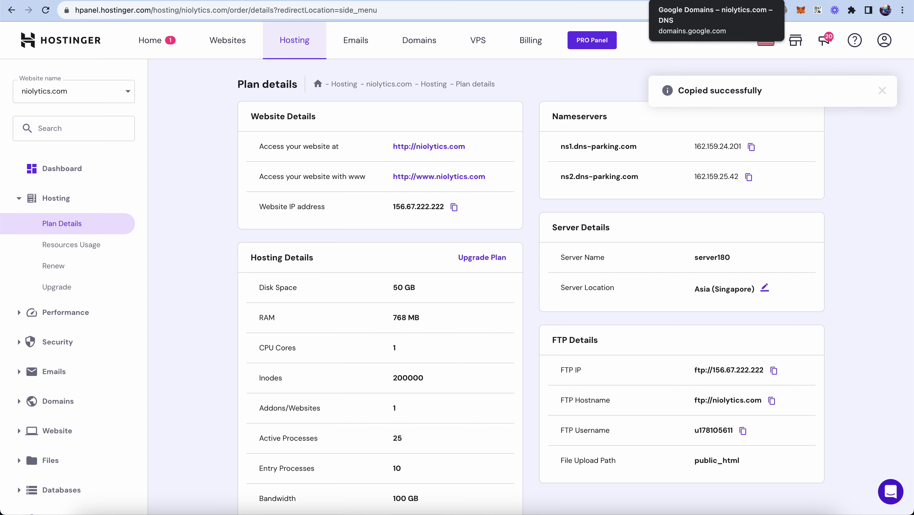
{"action": "left_click", "coordinate": [647, 1]}
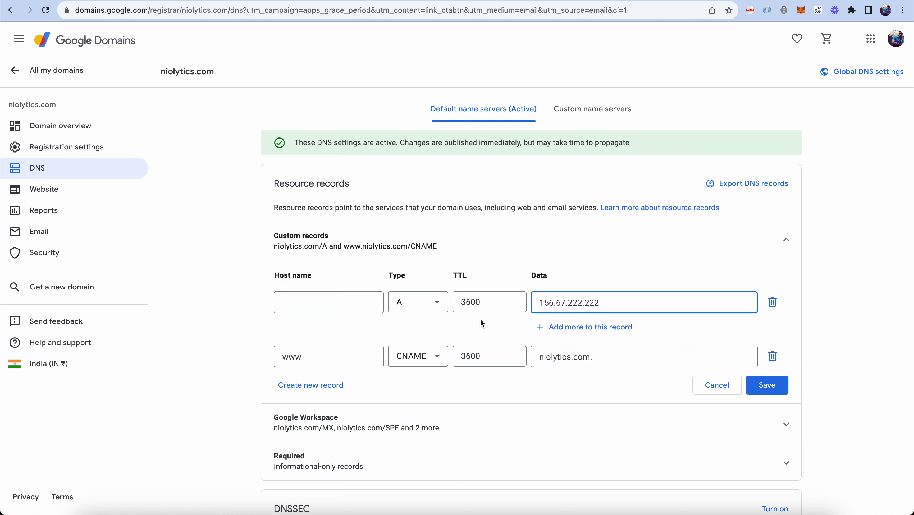
Remove the extra empty row, confirm the www CNAME to niolytics.com., and save the records
{"action": "left_click", "coordinate": [301, 386]}
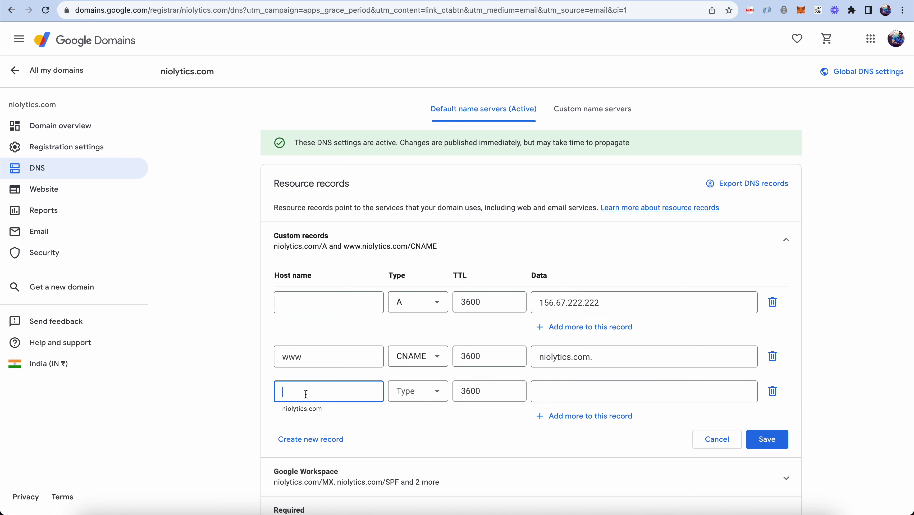
{"action": "left_click", "coordinate": [779, 392]}
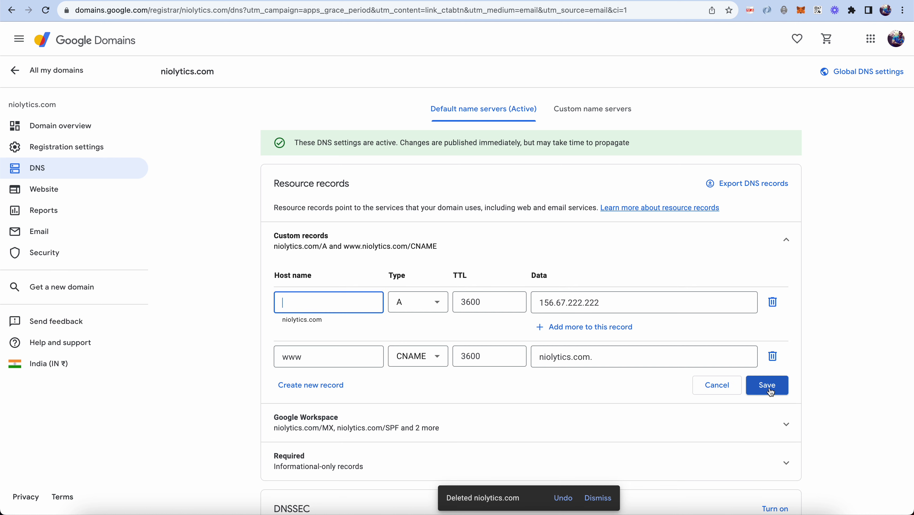
{"action": "left_click_drag", "start_coordinate": [306, 356], "coordinate": [279, 361]}
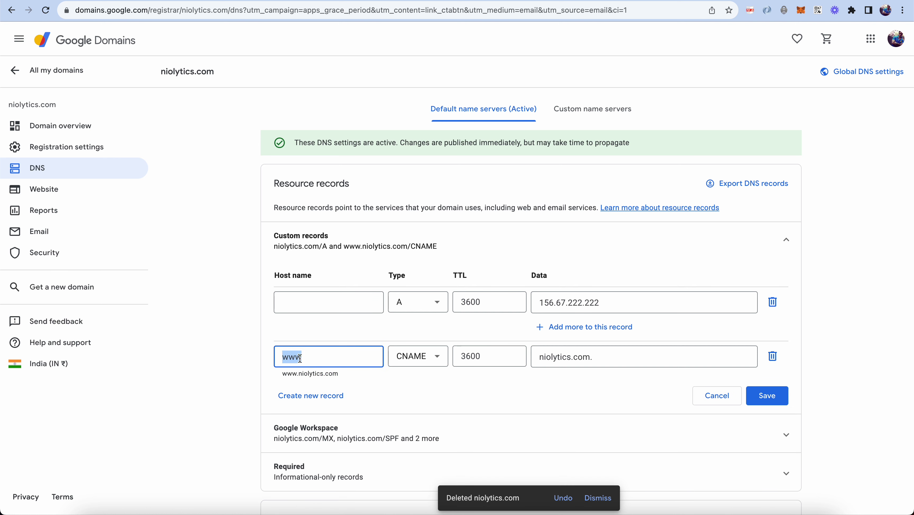
{"action": "left_click", "coordinate": [417, 356]}
{"action": "left_click", "coordinate": [494, 362]}
{"action": "left_click_drag", "start_coordinate": [597, 356], "coordinate": [536, 359]}
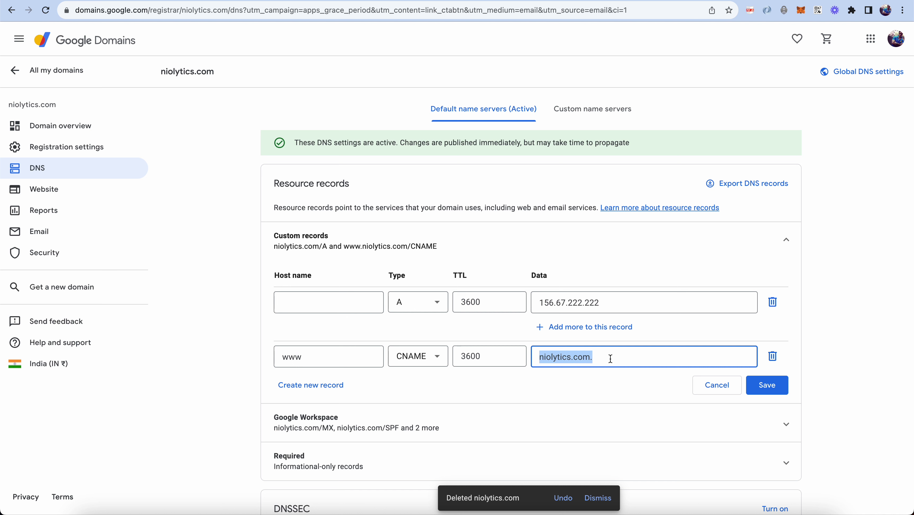
{"action": "left_click", "coordinate": [767, 388]}
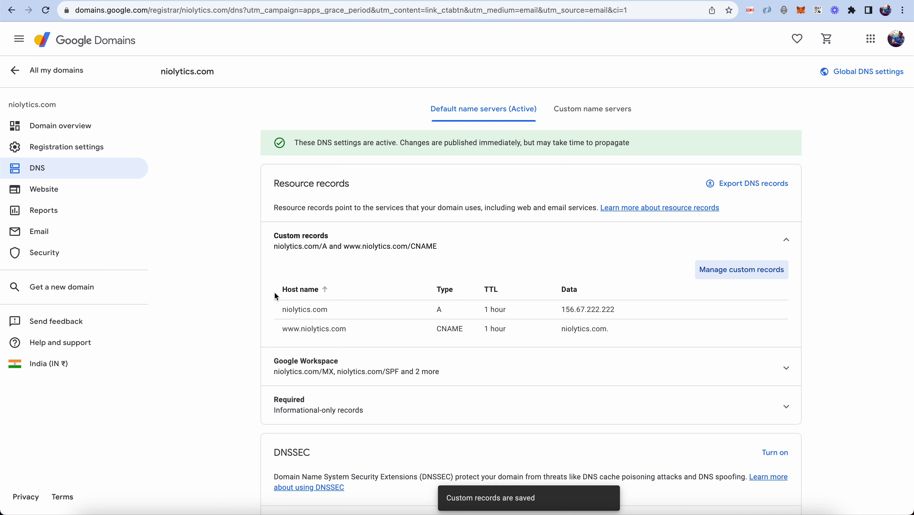
Review the saved niolytics.com A record and the www CNAME pointing to niolytics.com
{"action": "left_click_drag", "start_coordinate": [283, 309], "coordinate": [327, 310]}
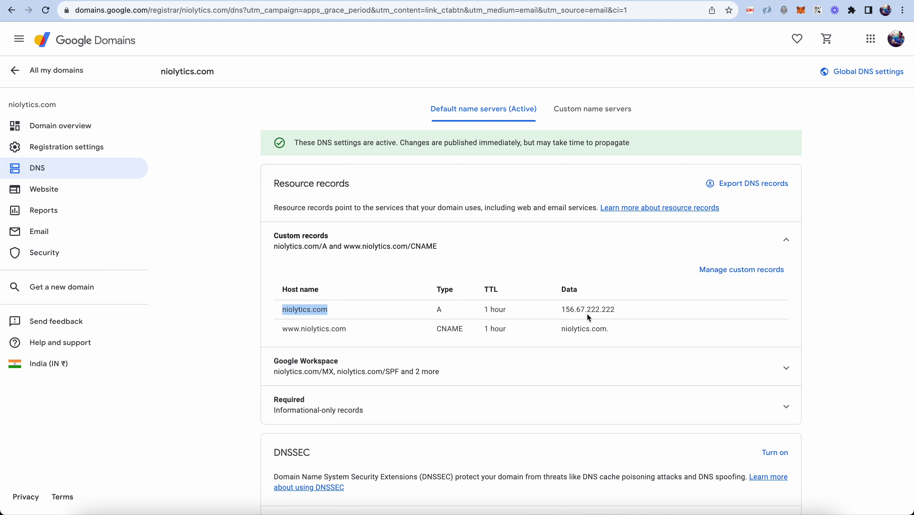
{"action": "left_click_drag", "start_coordinate": [282, 329], "coordinate": [382, 329]}
{"action": "double_click", "coordinate": [446, 328]}
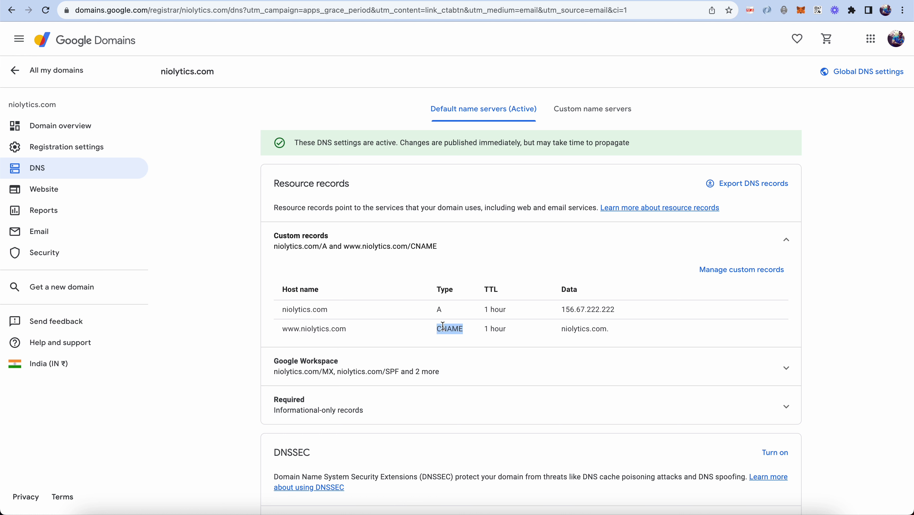
{"action": "left_click_drag", "start_coordinate": [609, 329], "coordinate": [563, 329]}
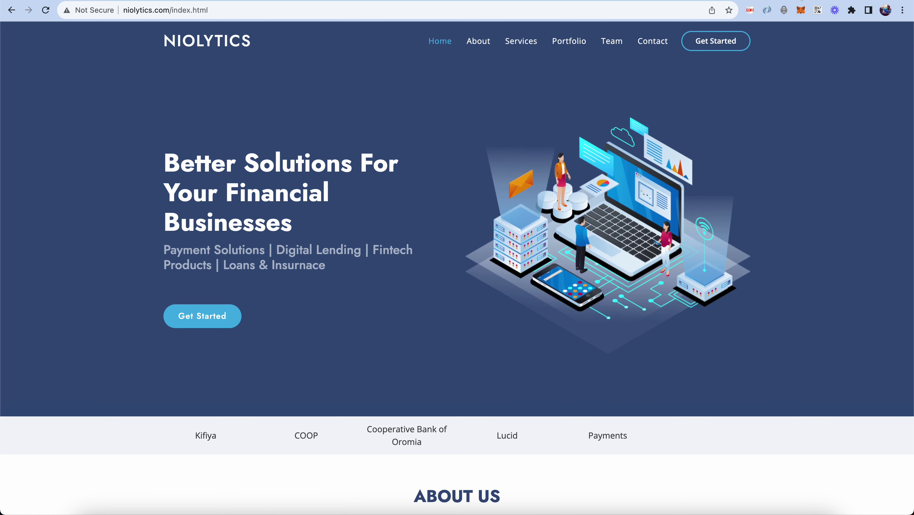
Reload niolytics.com, scroll through the homepage, then return to the Hostinger Plan details
{"action": "left_click", "coordinate": [46, 10]}
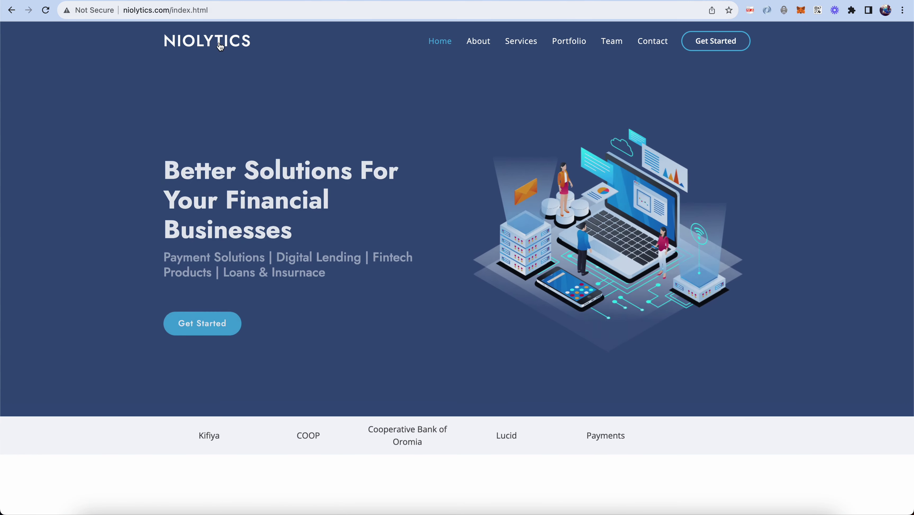
{"action": "scroll", "coordinate": [212, 280], "scroll_direction": "down", "scroll_amount": 5}
{"action": "scroll", "coordinate": [211, 278], "scroll_direction": "down", "scroll_amount": 15}
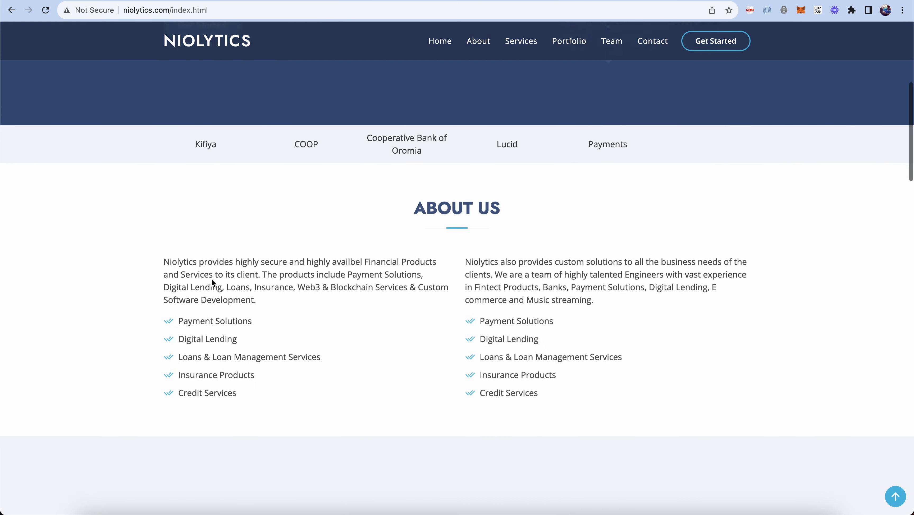
{"action": "scroll", "coordinate": [212, 279], "scroll_direction": "down", "scroll_amount": 12}
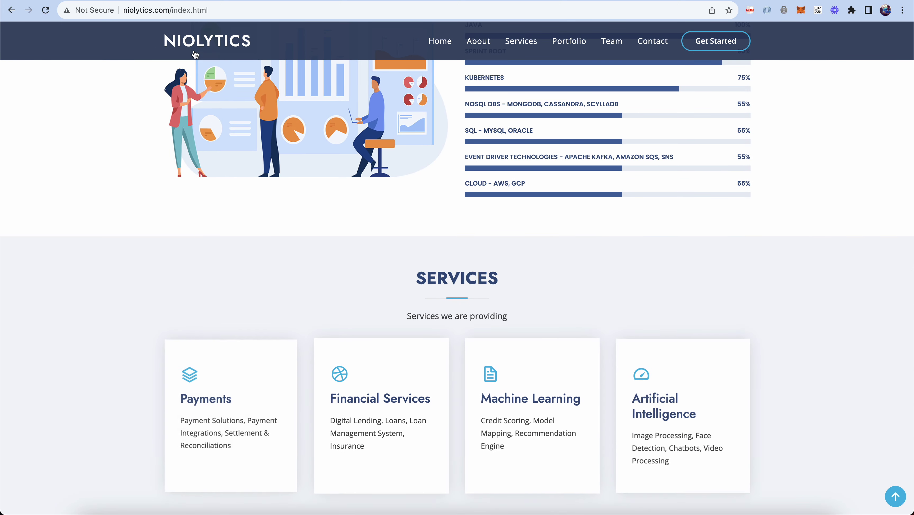
{"action": "scroll", "coordinate": [307, 195], "scroll_direction": "up", "scroll_amount": 20}
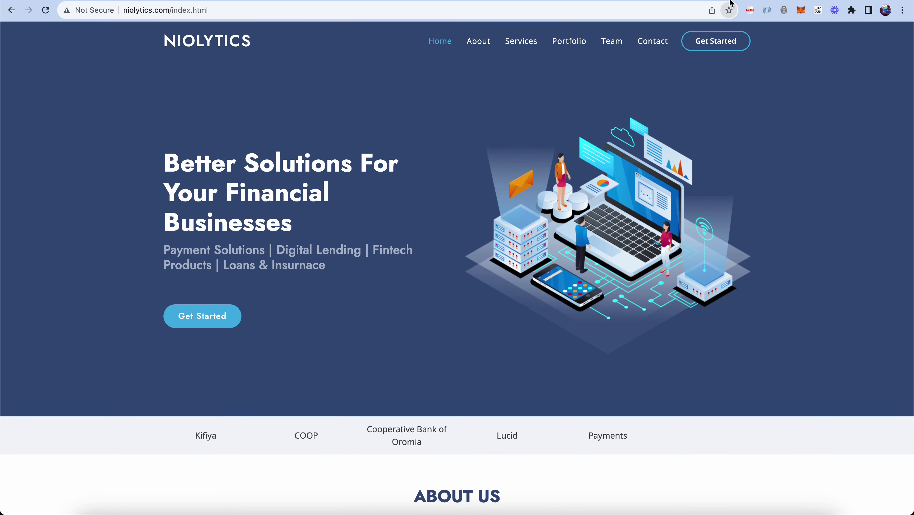
{"action": "key", "text": "ctrl+Tab"}
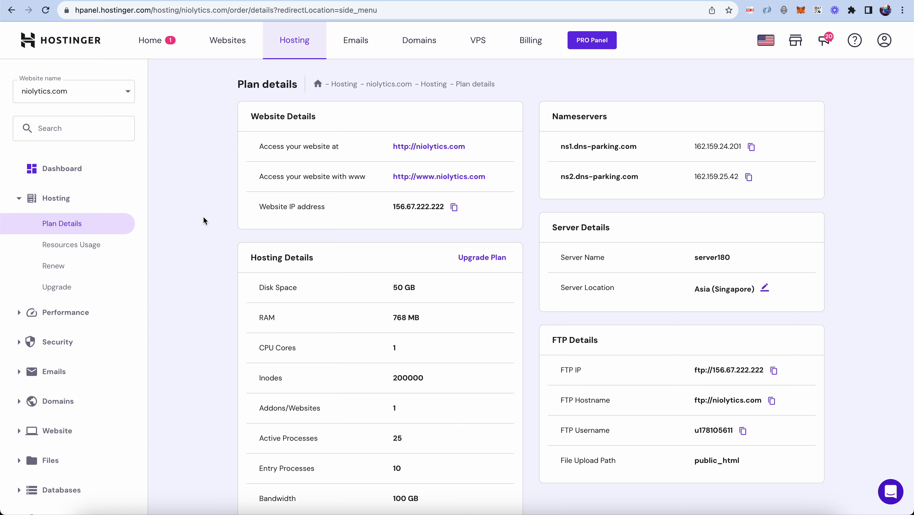
{"action": "scroll", "coordinate": [211, 276], "scroll_direction": "down", "scroll_amount": 3}
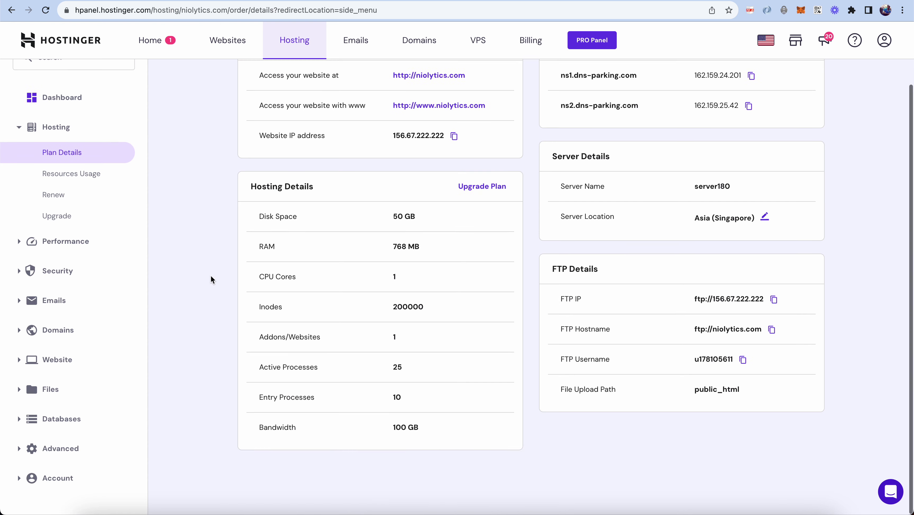